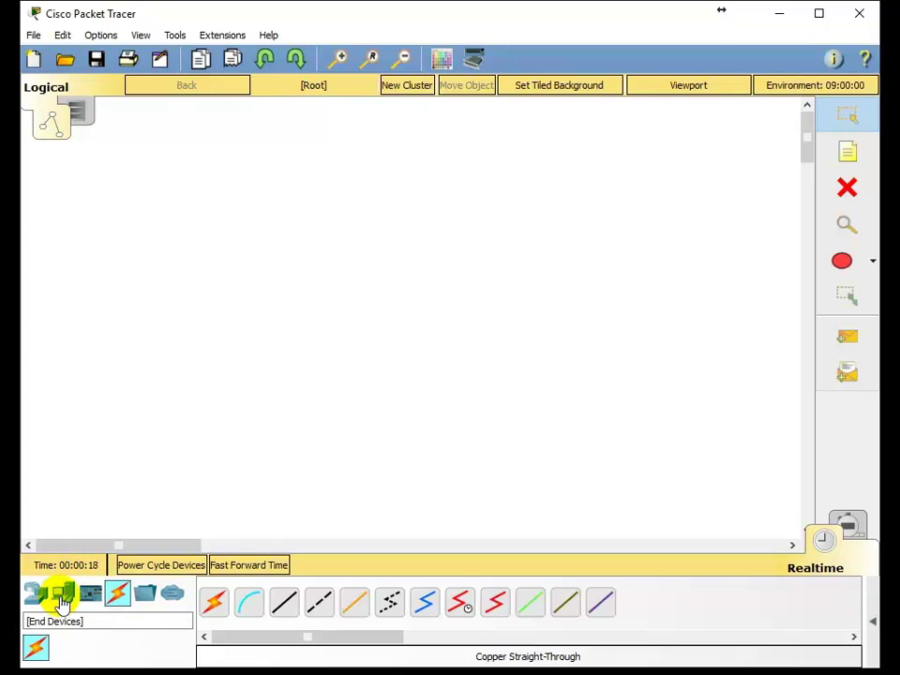
Step: Place a generic PC, a generic laptop below it and a generic printer below the laptop in the workspace
click(64, 596)
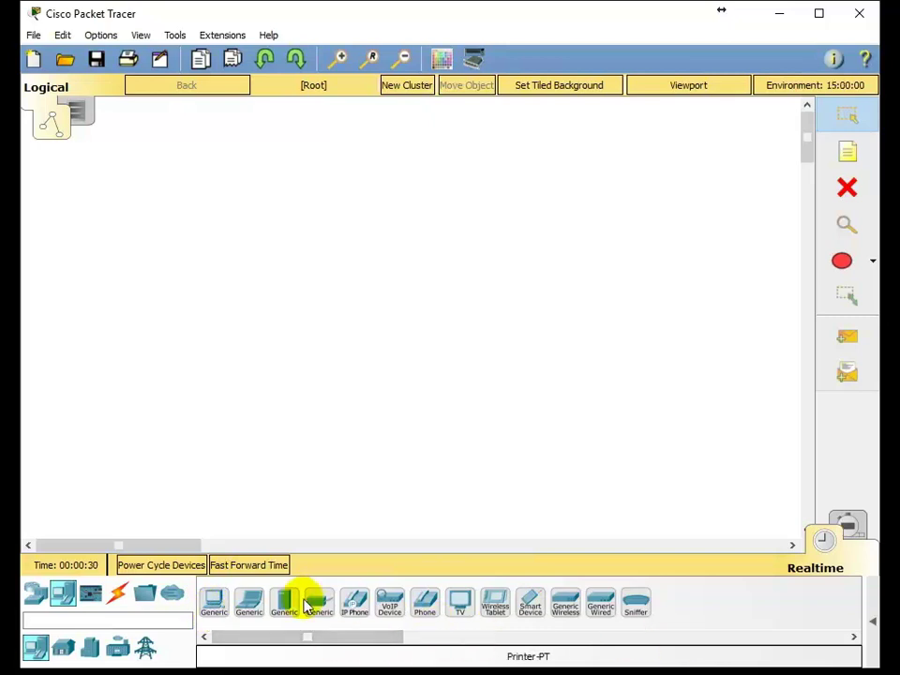
click(214, 605)
click(178, 198)
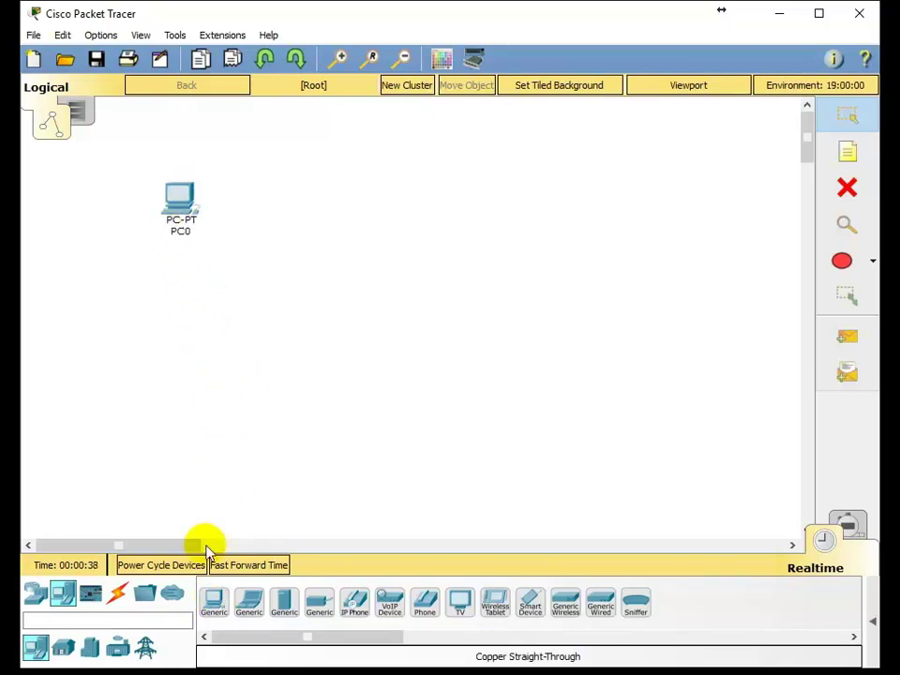
click(253, 604)
click(168, 282)
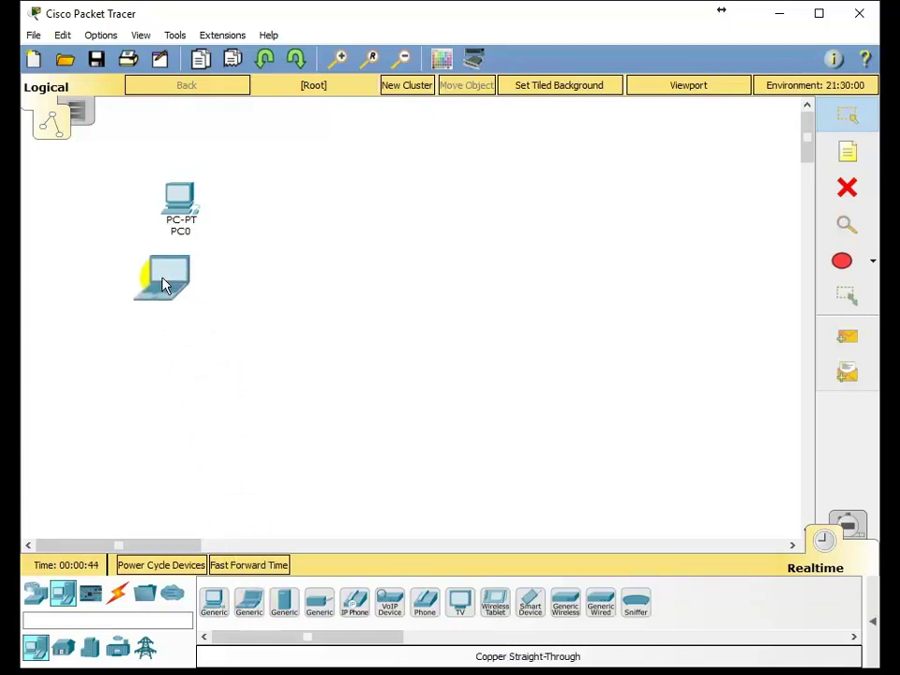
drag(145, 307, 155, 296)
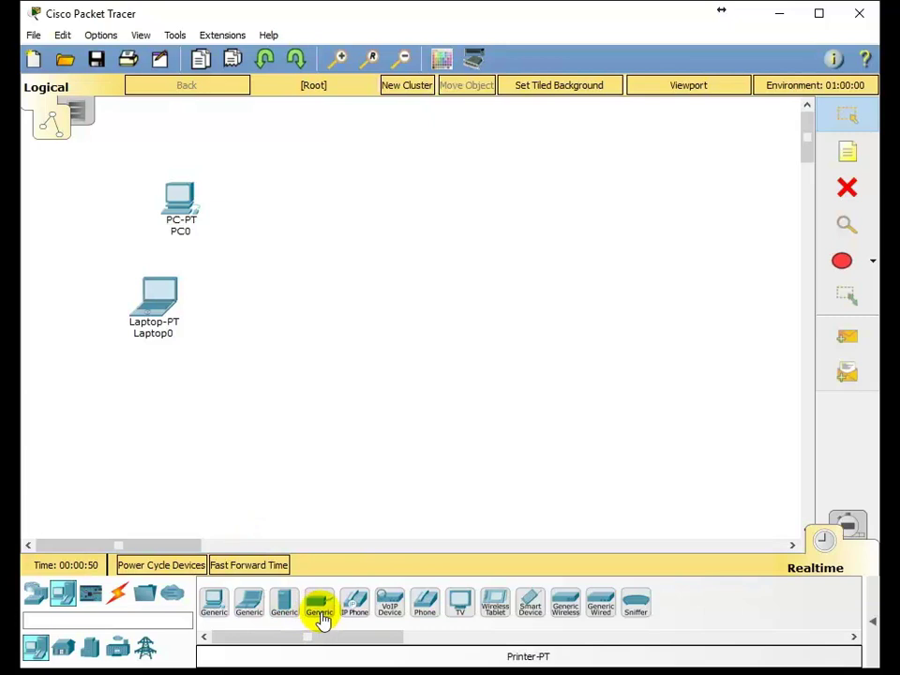
drag(319, 616, 206, 409)
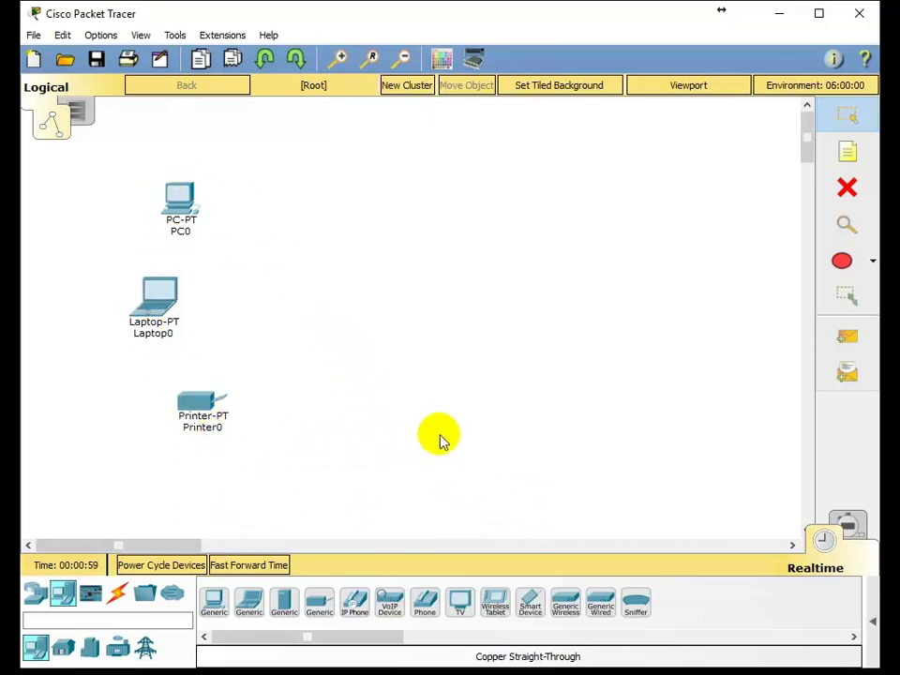
Step: Add a generic Switch-PT beside the laptop, with space for cabling to all three end devices
click(34, 598)
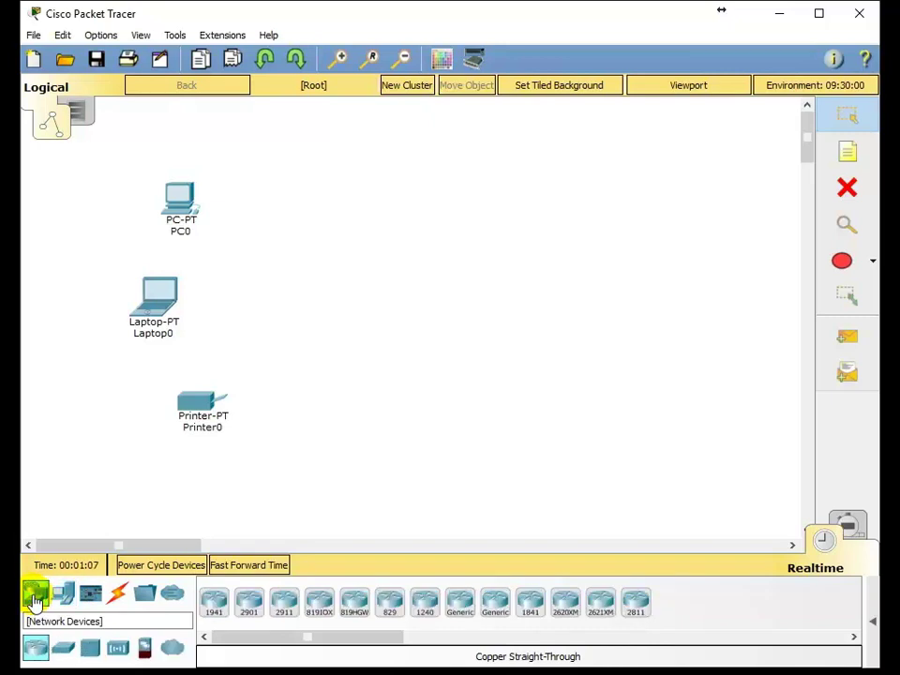
click(64, 652)
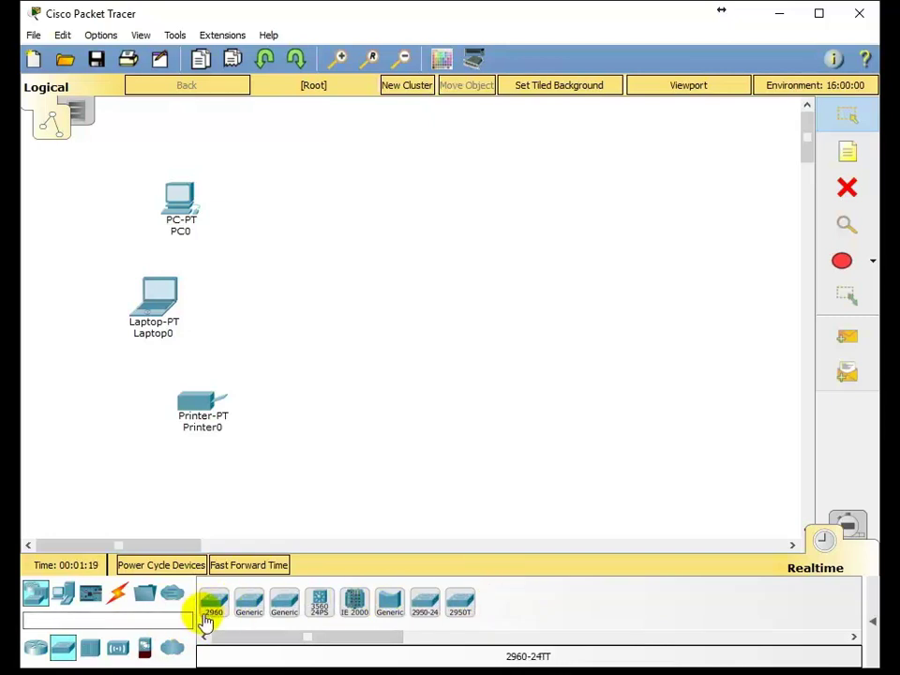
drag(247, 609, 304, 293)
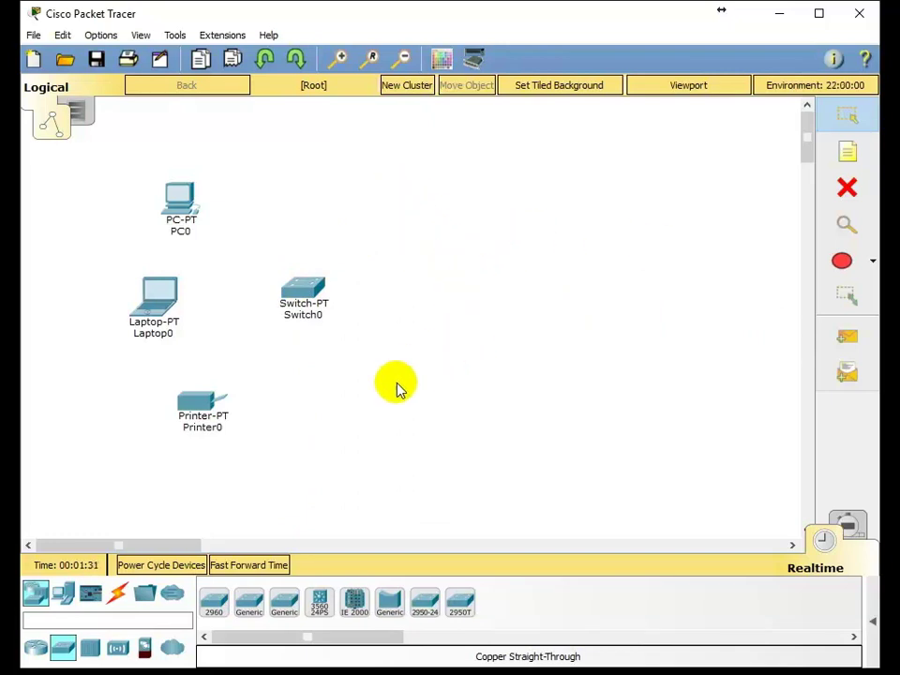
Step: Connect the PC's FastEthernet0 port to the switch's FastEthernet0/1 port with a copper straight-through cable
click(117, 600)
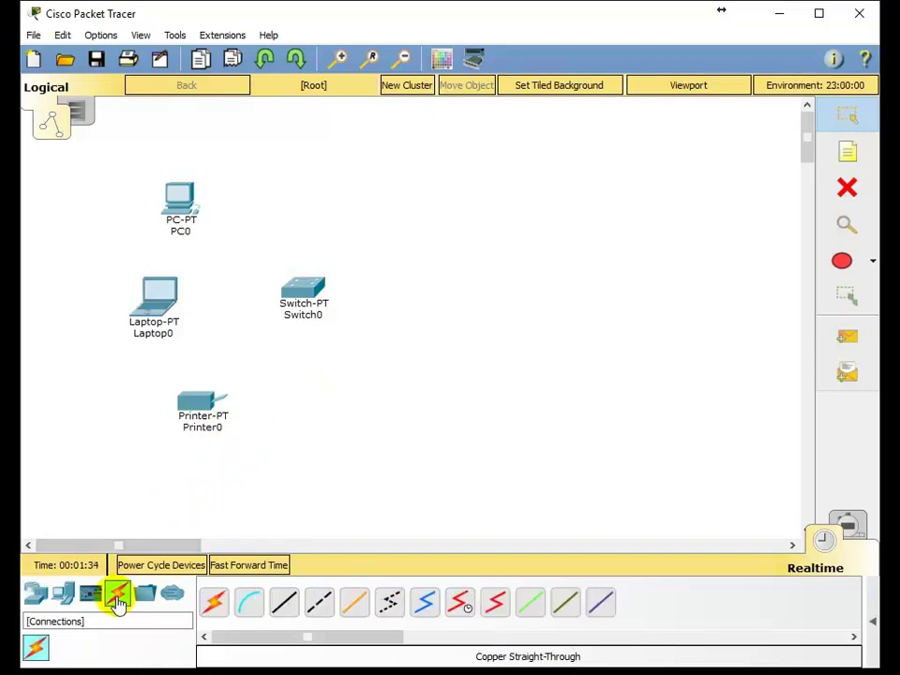
click(285, 604)
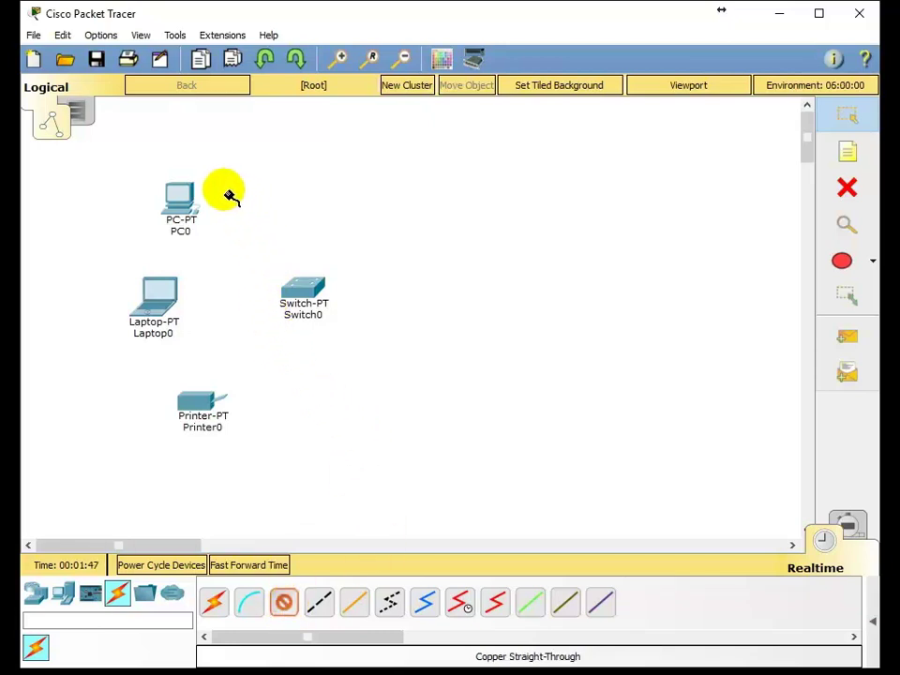
click(178, 197)
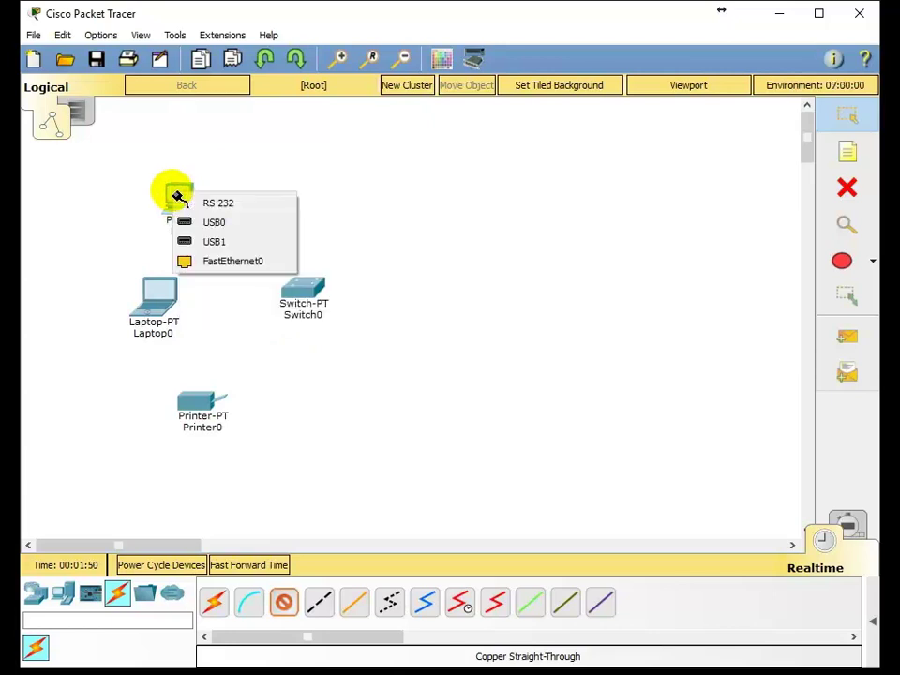
click(231, 262)
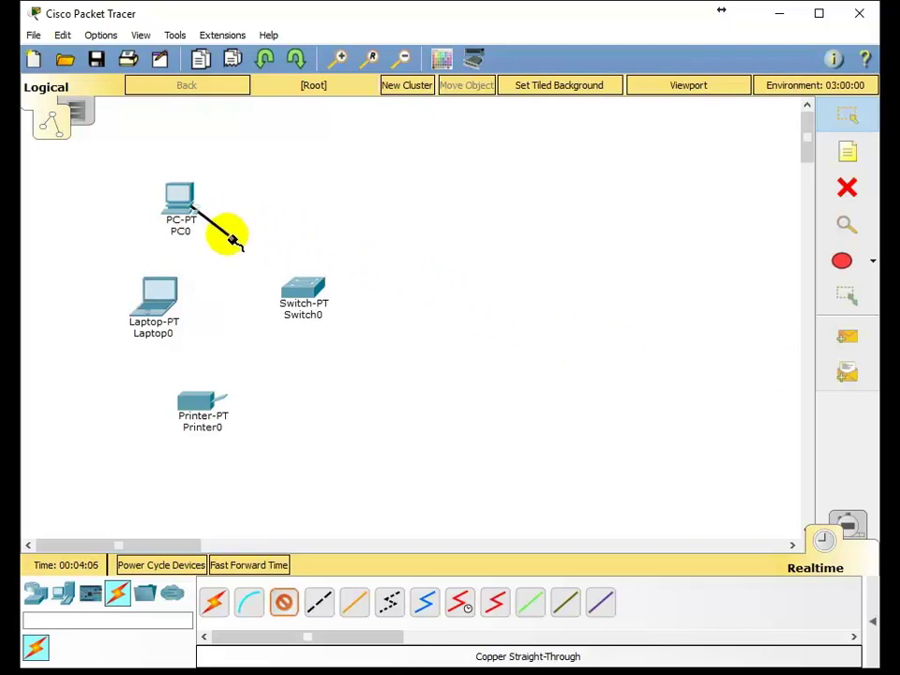
click(302, 290)
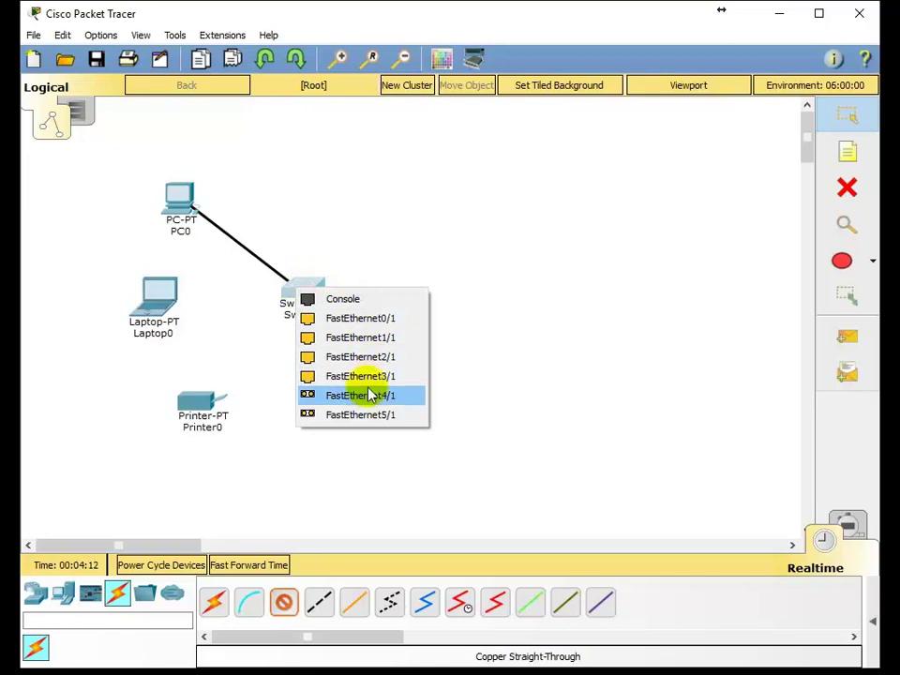
click(349, 323)
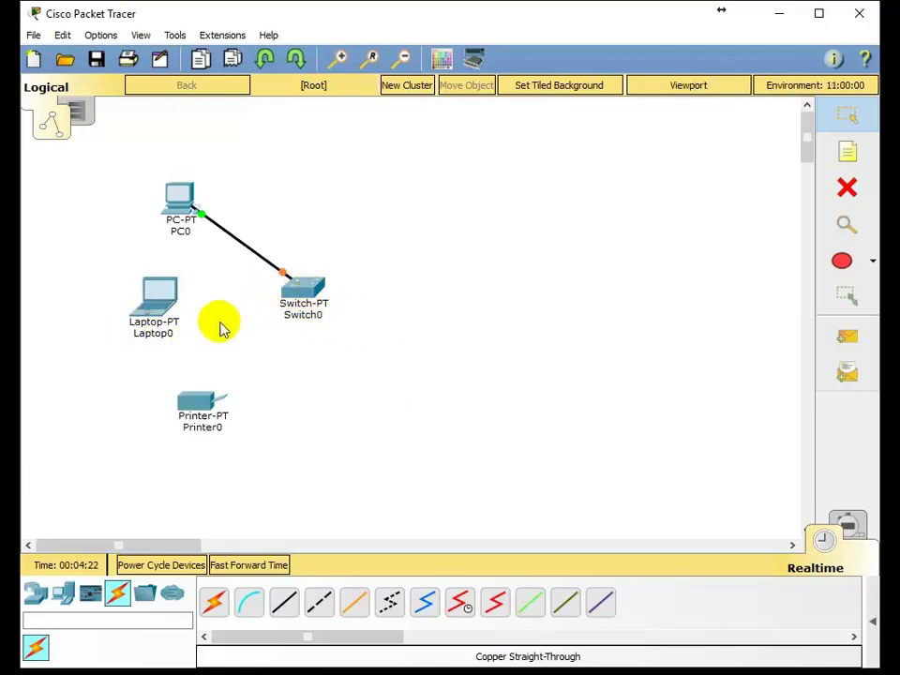
Step: Connect the laptop's FastEthernet0 port to the switch's FastEthernet1/1 port with a copper straight-through cable
click(290, 613)
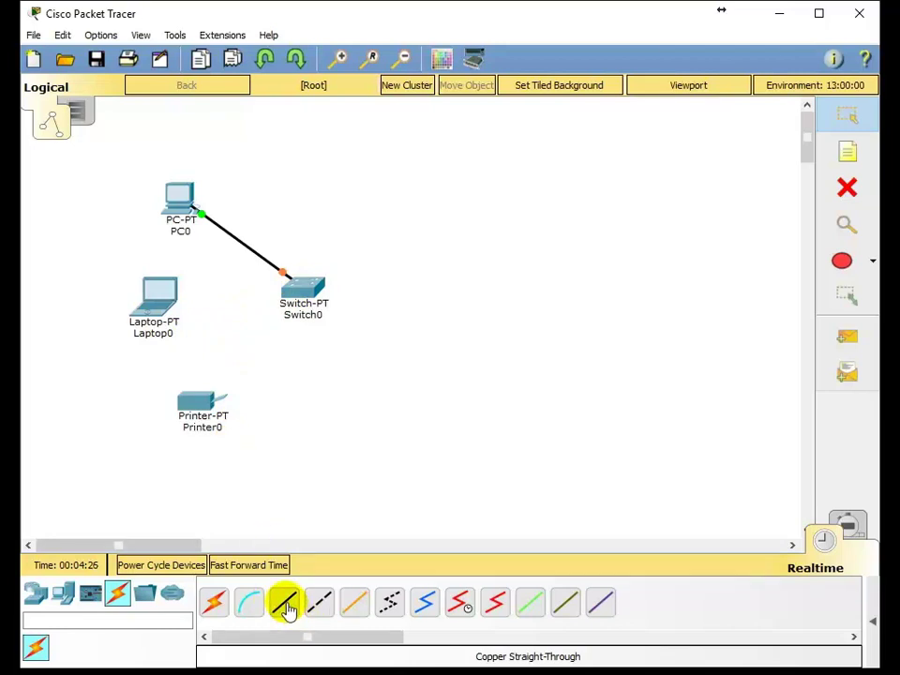
click(159, 305)
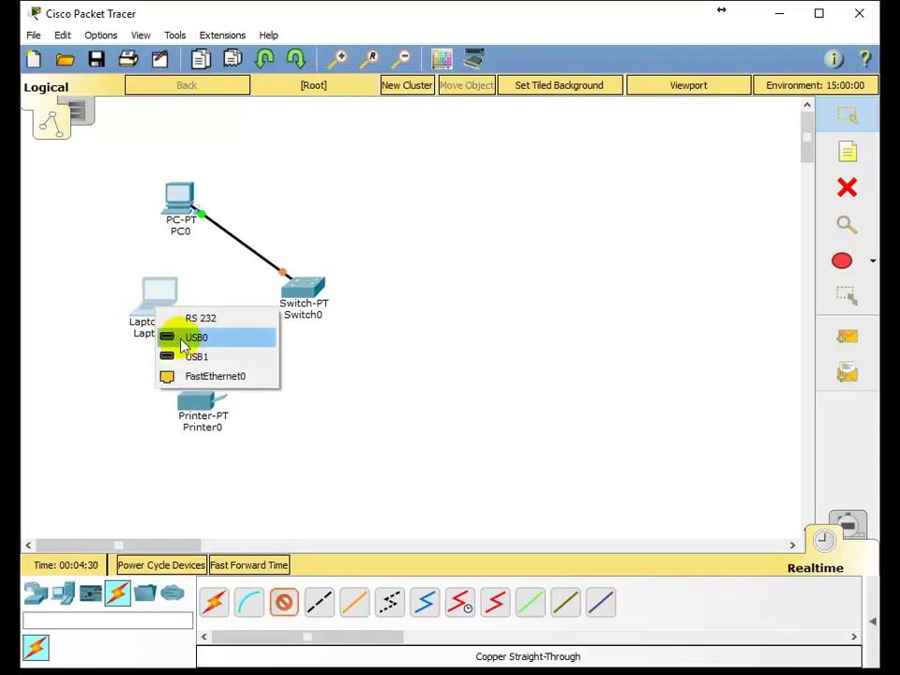
click(225, 375)
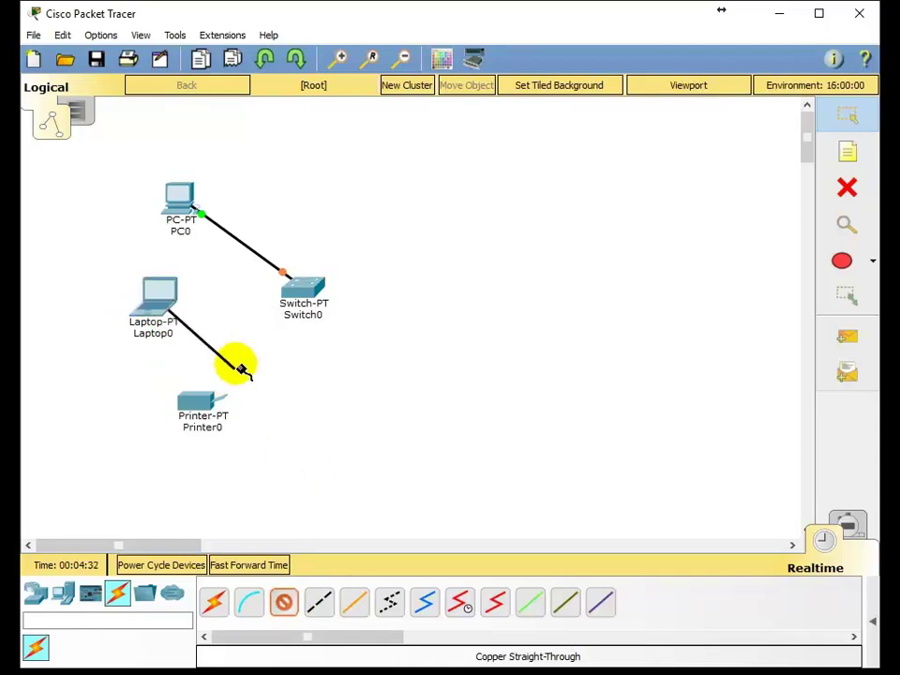
click(293, 291)
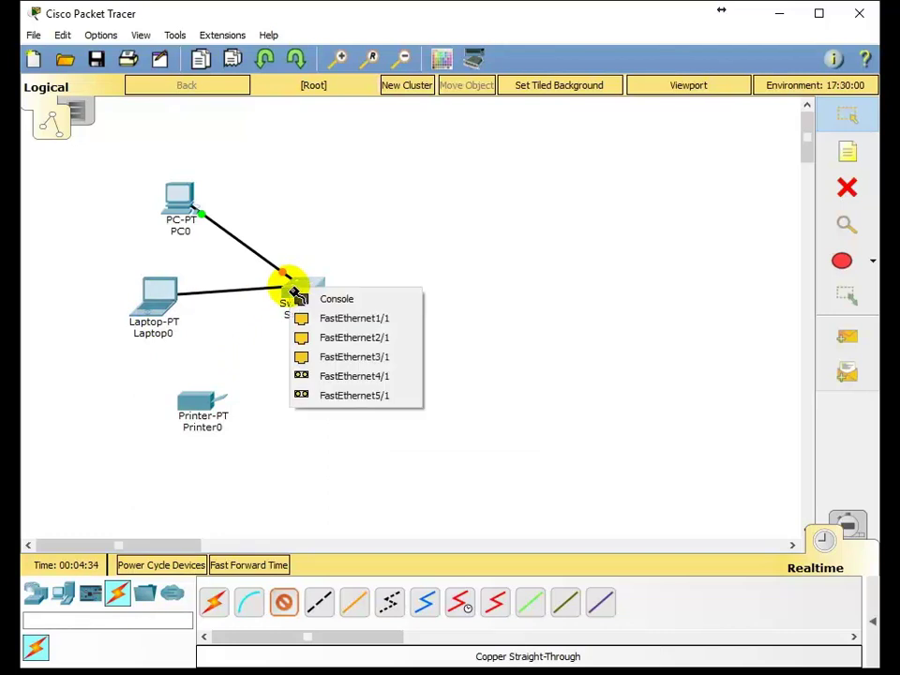
click(387, 319)
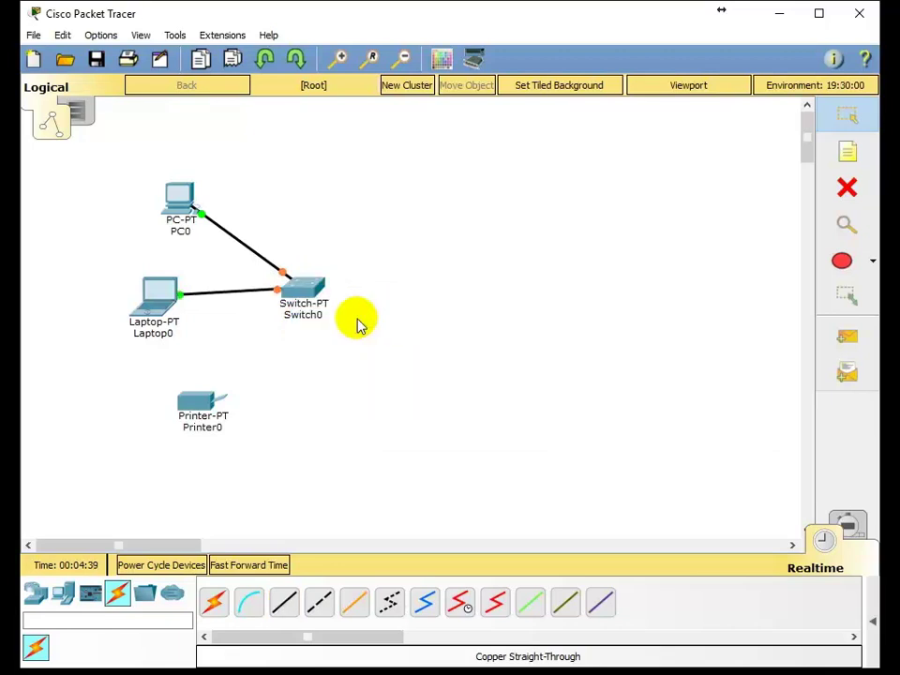
Step: Connect the printer's FastEthernet0 port to a free FastEthernet port on the switch with a copper straight-through cable
click(200, 403)
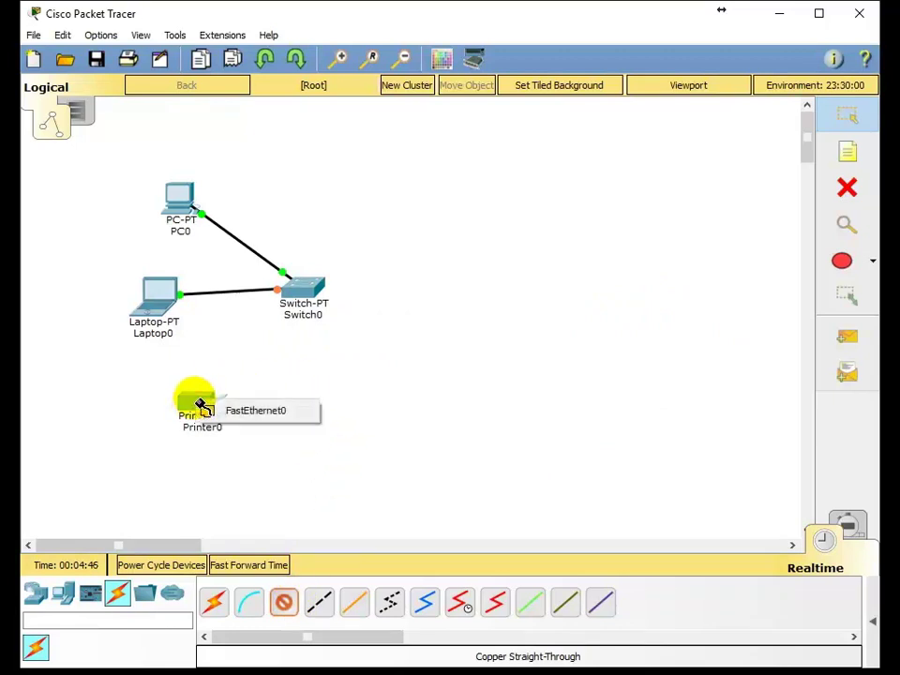
click(266, 414)
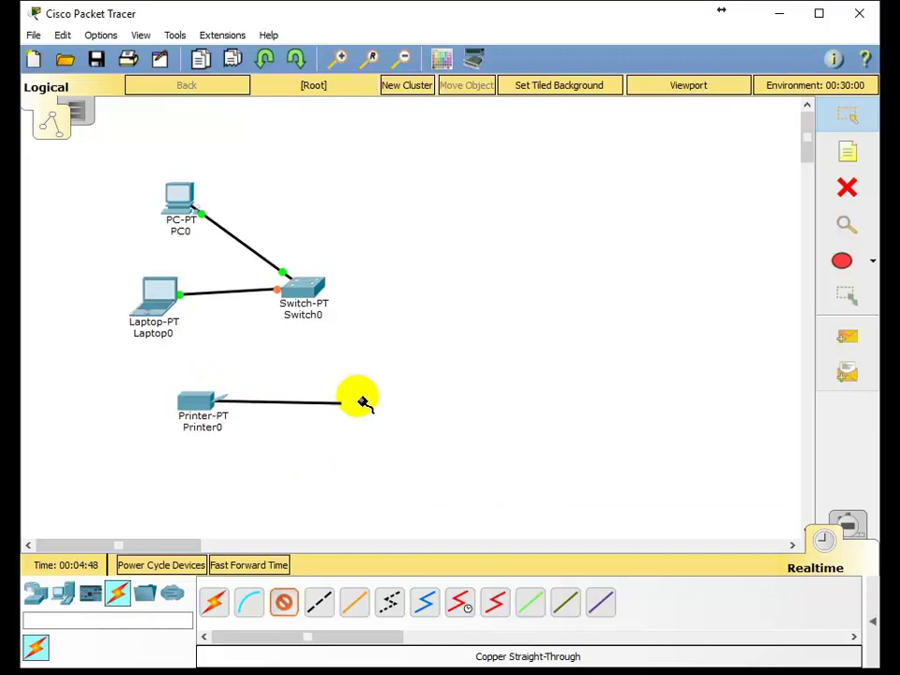
click(297, 293)
click(356, 323)
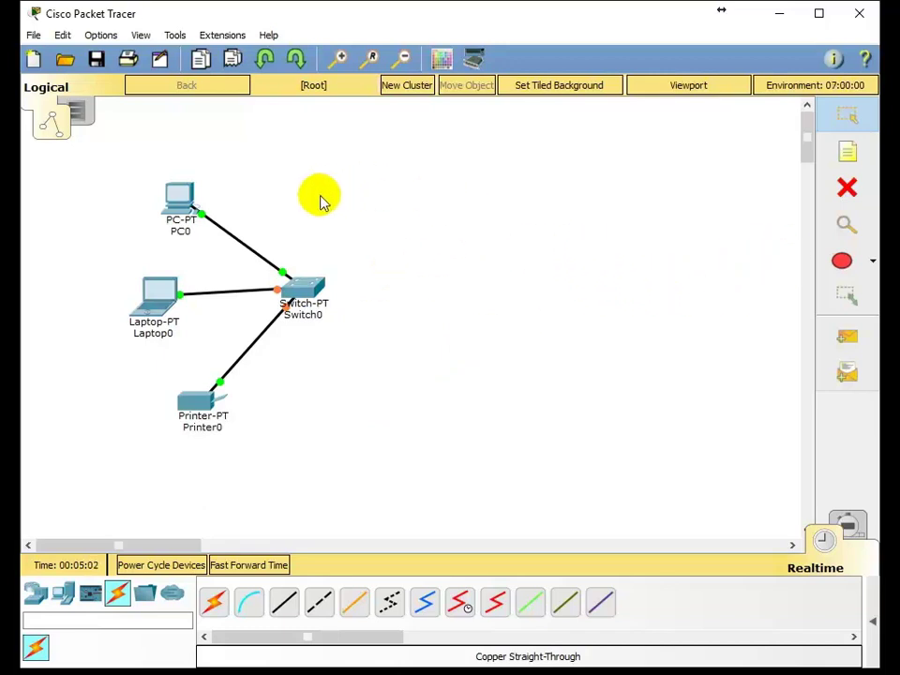
Step: Rename the PC as Ordinateur 1 and place a note reading 192.168.0.10 just above it
click(180, 232)
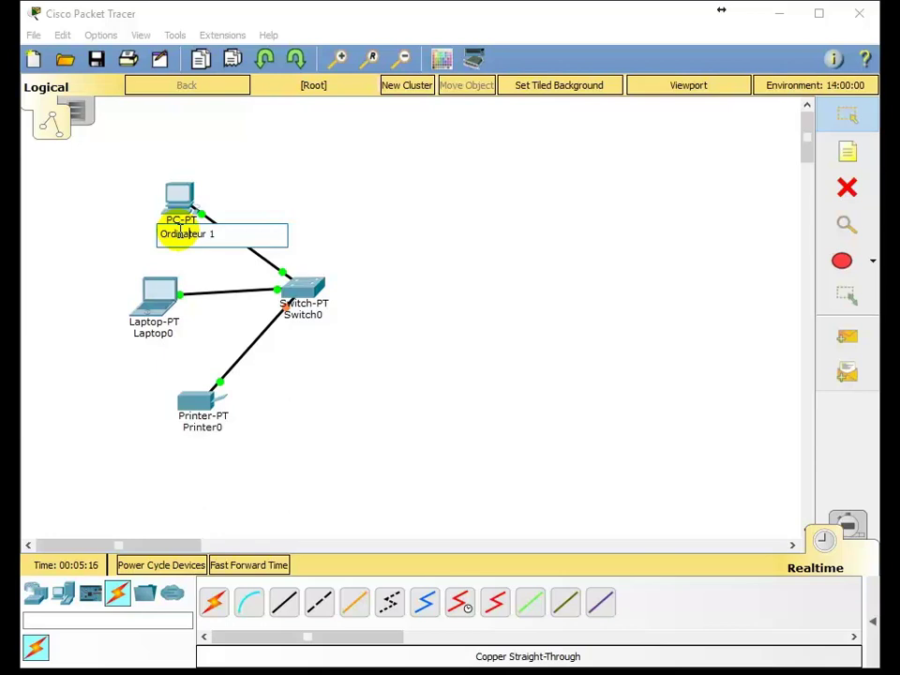
click(361, 184)
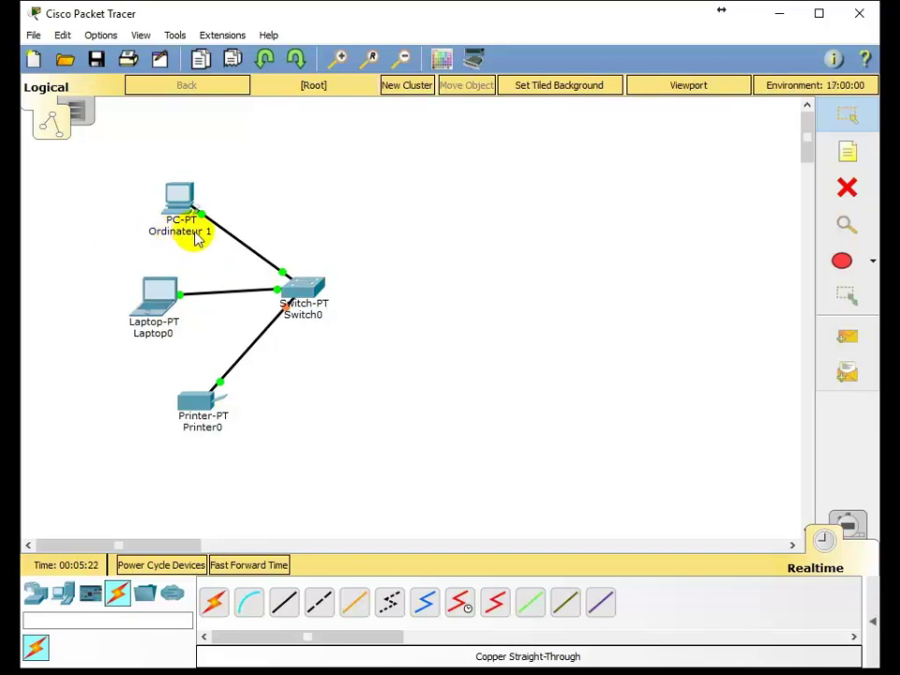
click(847, 153)
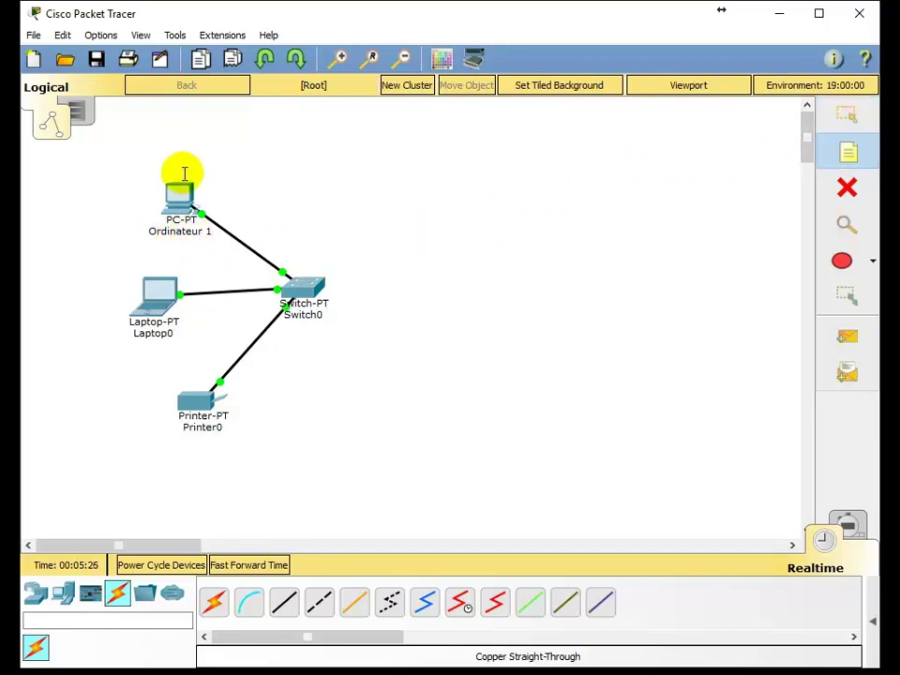
click(74, 191)
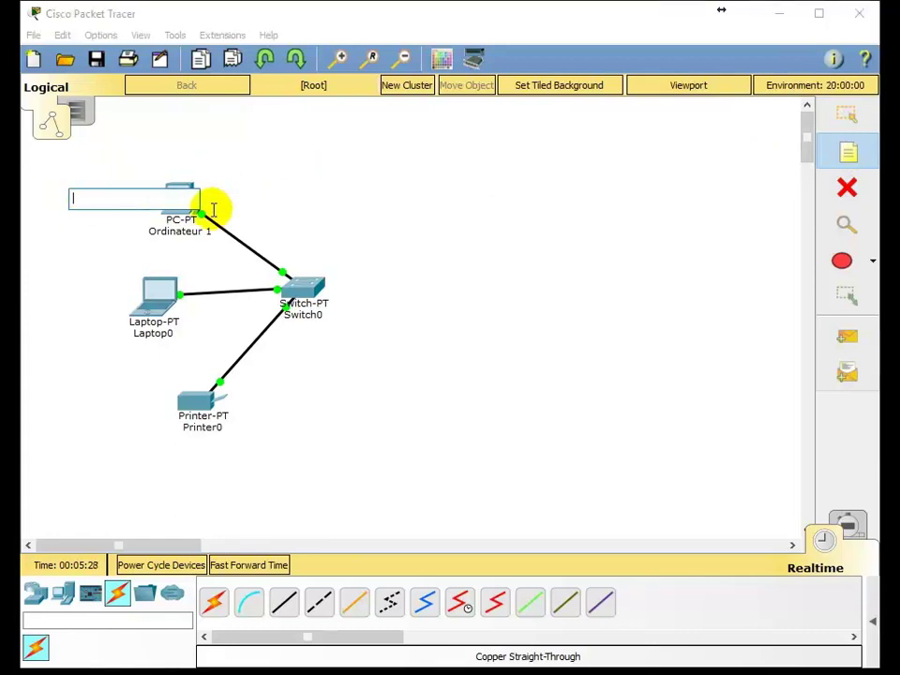
text(192.168.0.10)
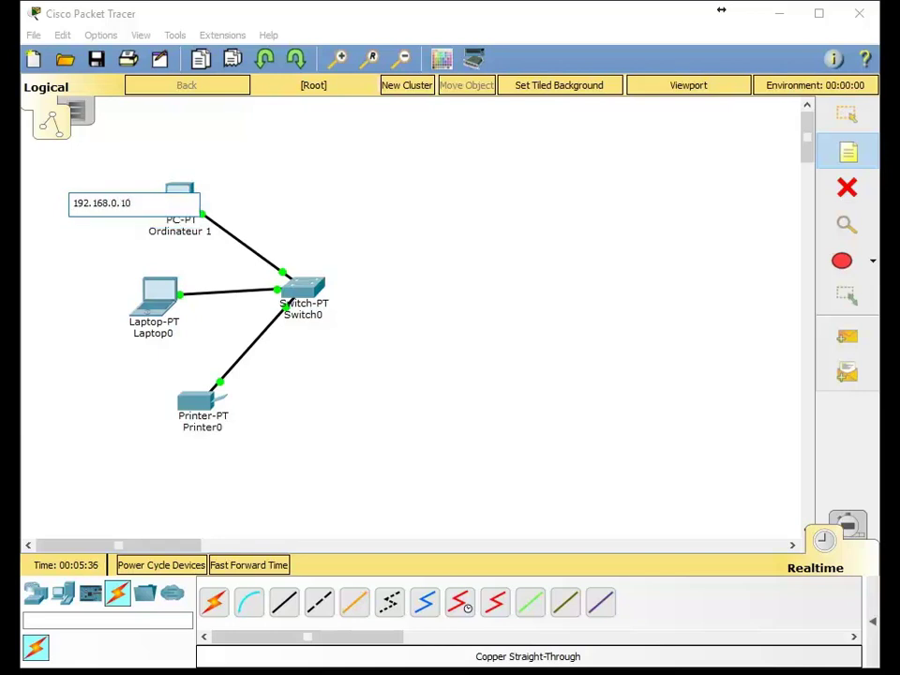
click(325, 193)
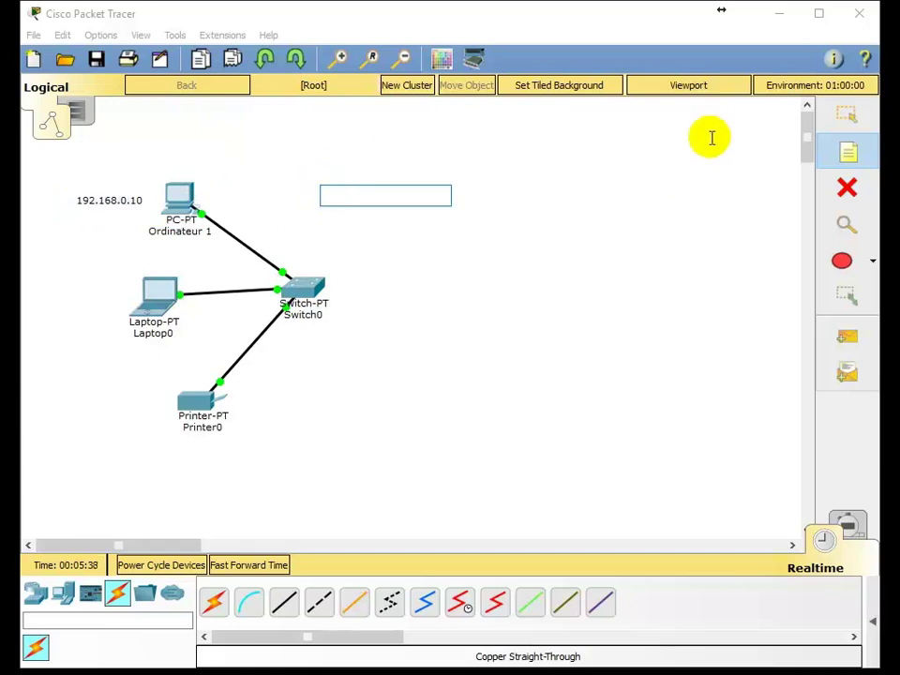
click(848, 119)
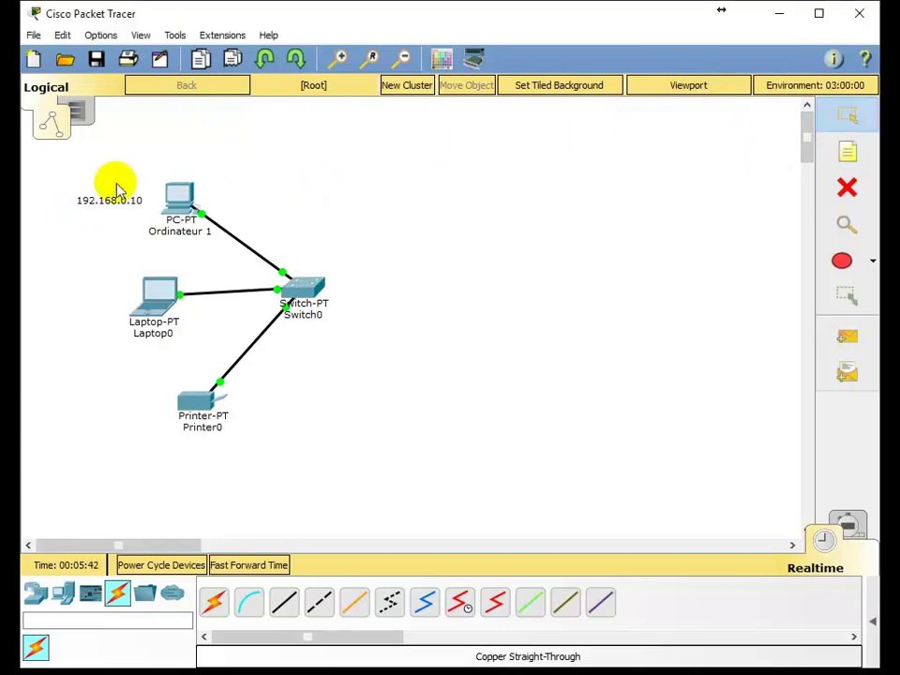
drag(119, 206, 184, 170)
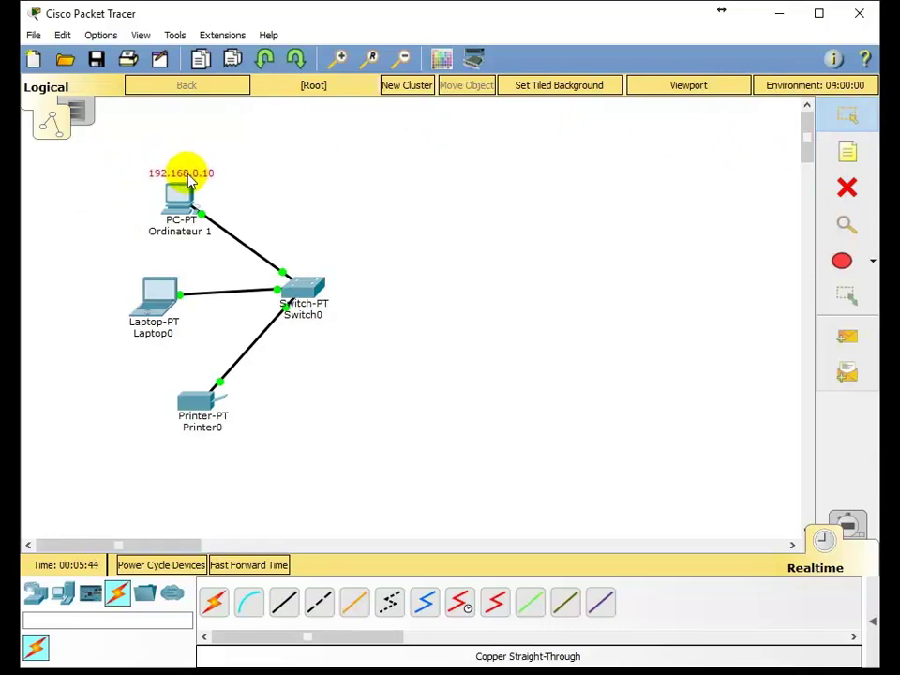
Step: Rearrange the topology with the printer at the upper right, the laptop below the PC and the switch in the middle
drag(198, 409, 469, 226)
drag(153, 294, 208, 364)
click(300, 291)
drag(300, 290, 327, 273)
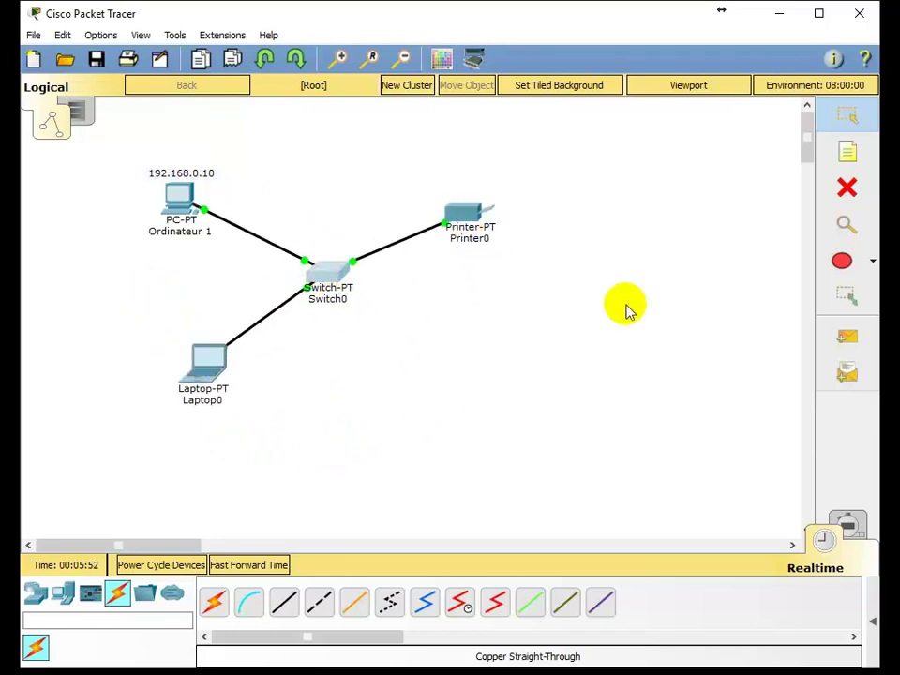
Step: Delete the cable between the switch and the printer, keeping the selected switch
click(849, 191)
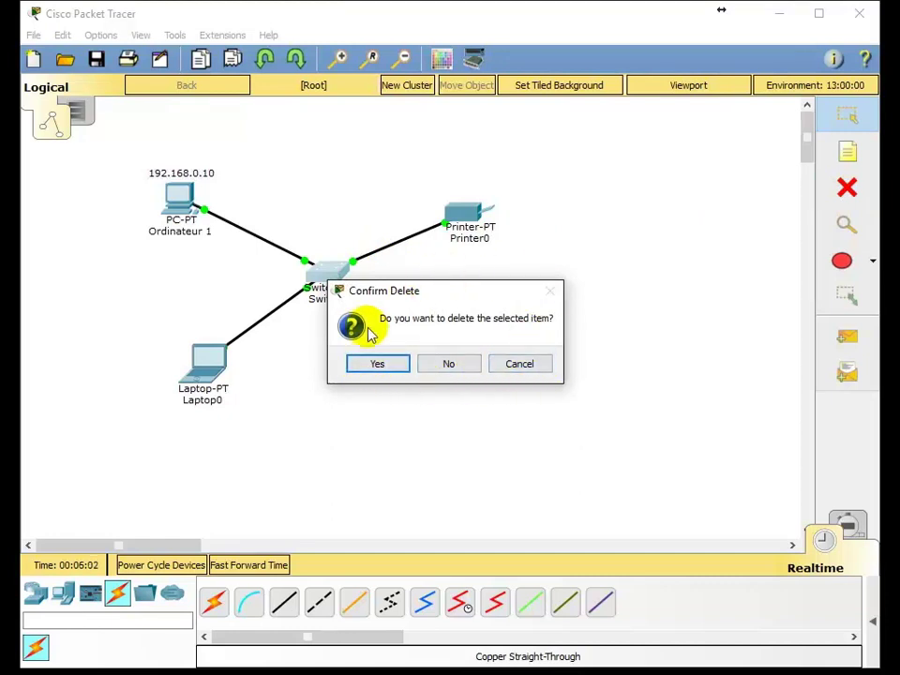
click(453, 364)
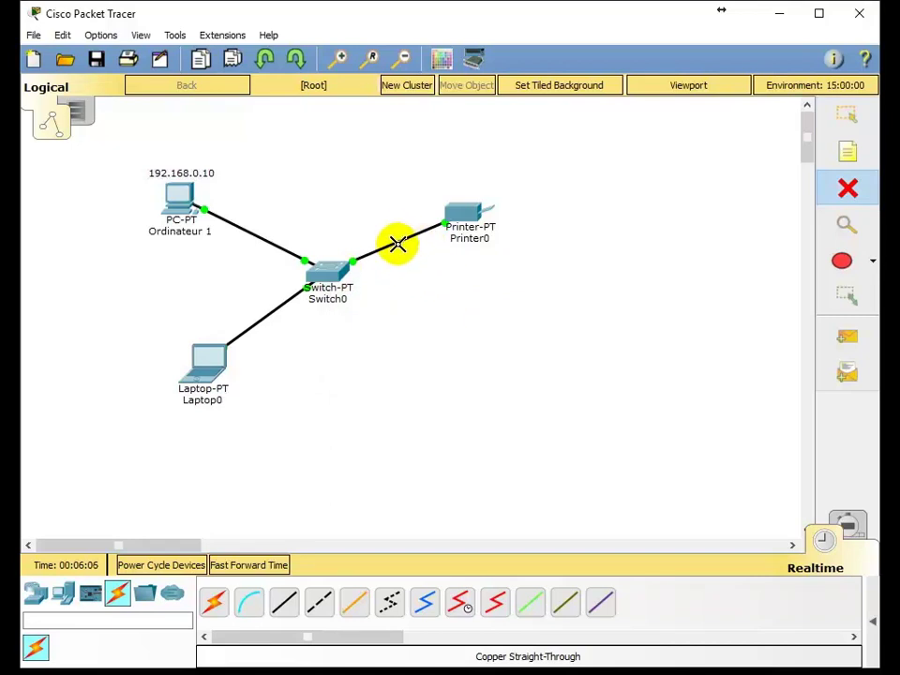
click(393, 243)
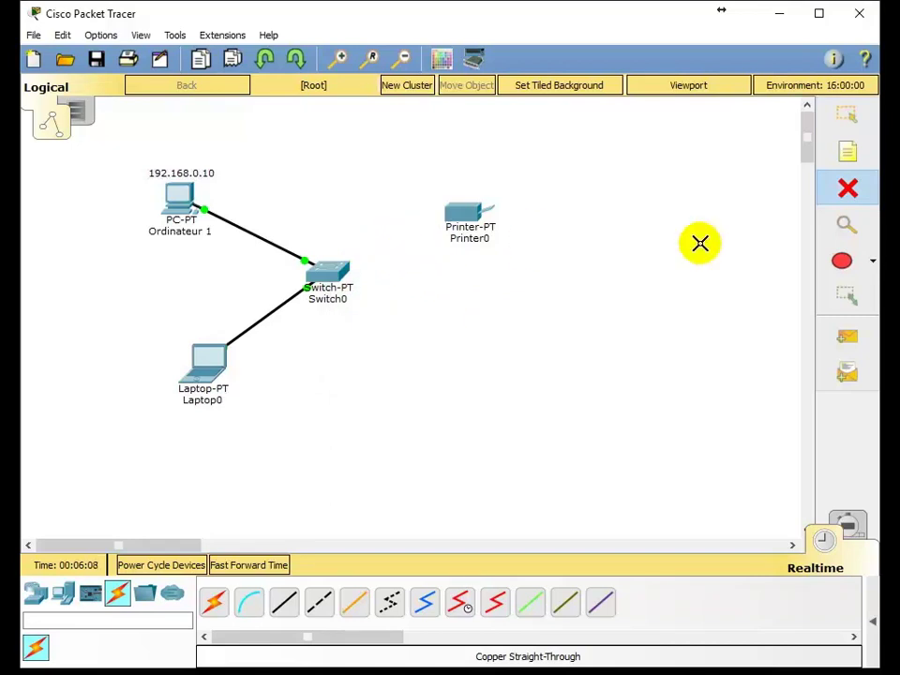
Step: Reconnect the printer's FastEthernet0 port to the switch's FastEthernet3/1 port with a copper straight-through cable
click(286, 601)
click(472, 214)
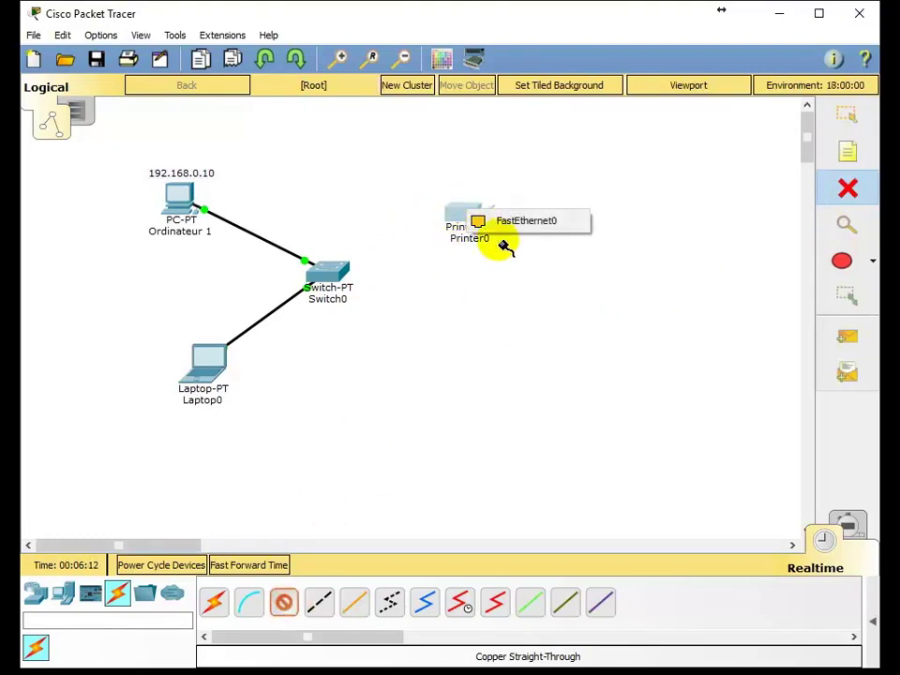
click(518, 224)
click(317, 279)
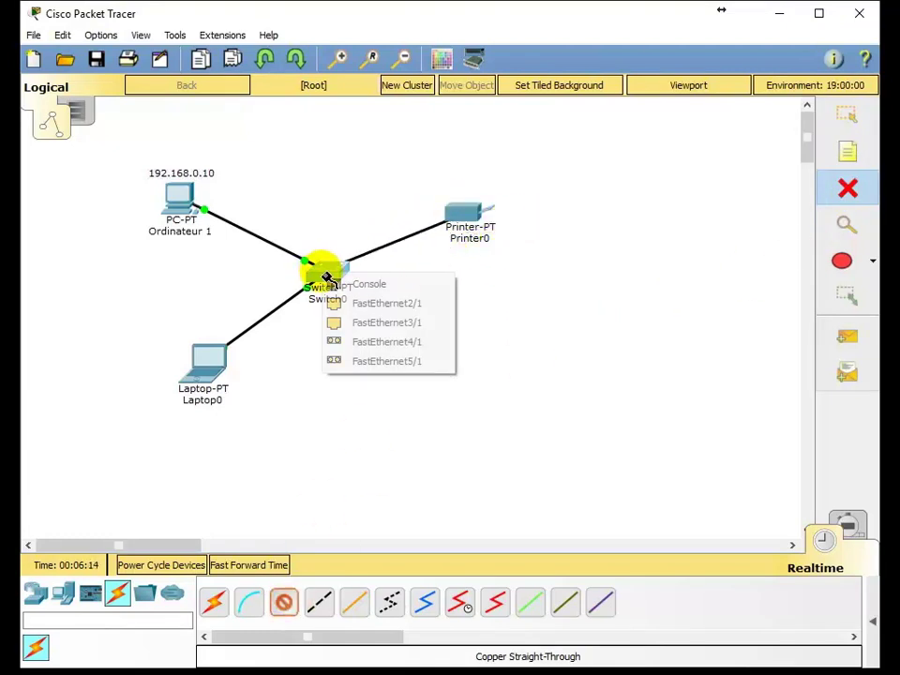
click(384, 323)
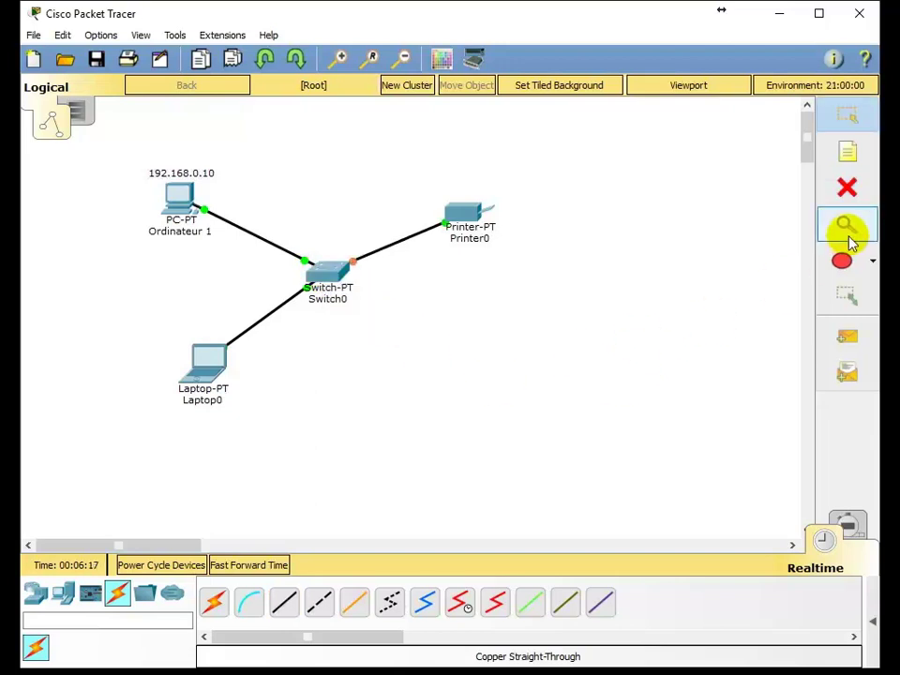
Step: Delete the laptop from the topology and undo that deletion
click(847, 187)
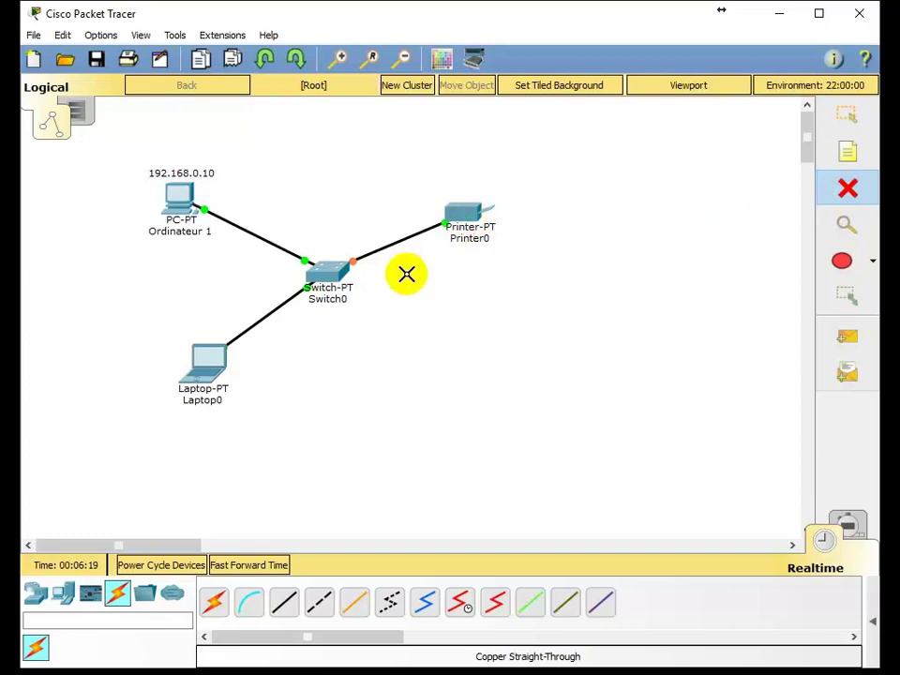
click(203, 371)
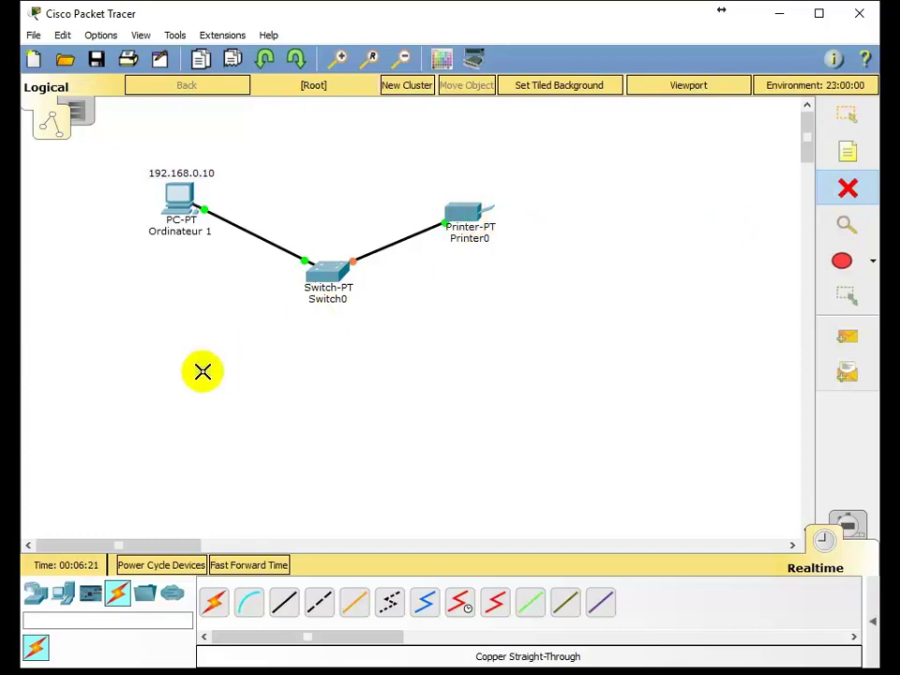
click(269, 62)
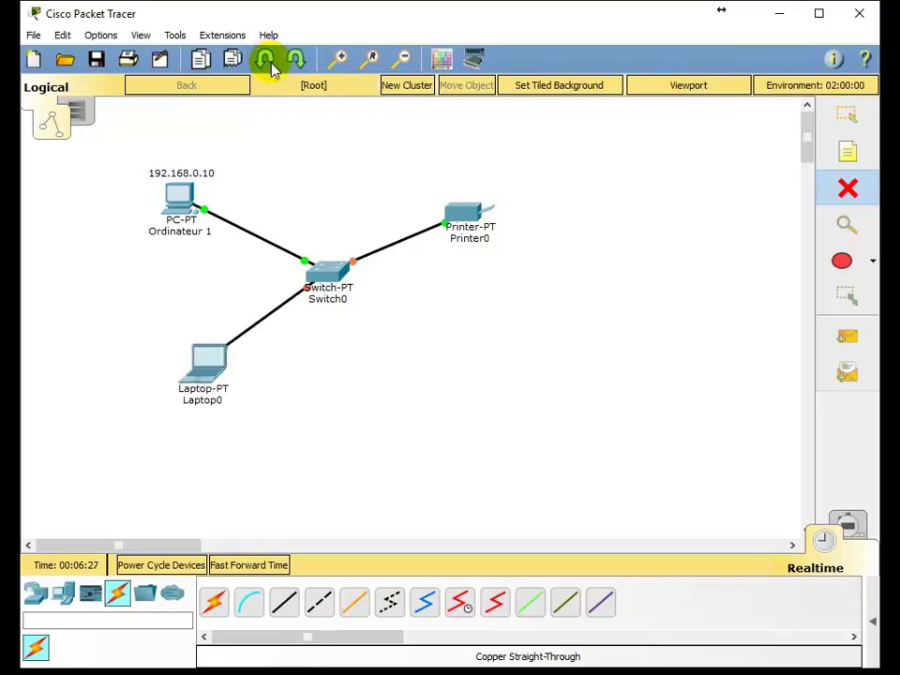